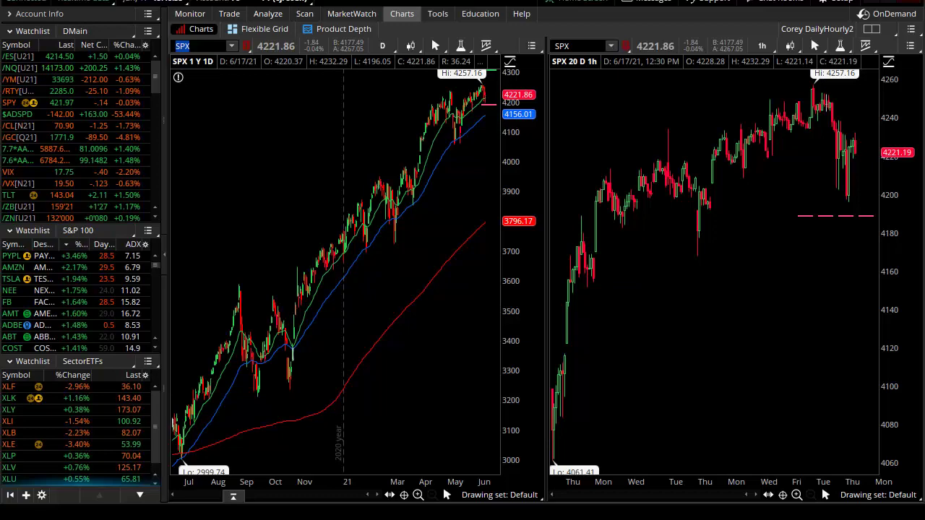
Place the S&P 100 watchlist window sorted by highest percentage gain over the daily chart and review its leading stocks and industries
{"action": "left_click_drag", "start_coordinate": [429, 31], "coordinate": [371, 36]}
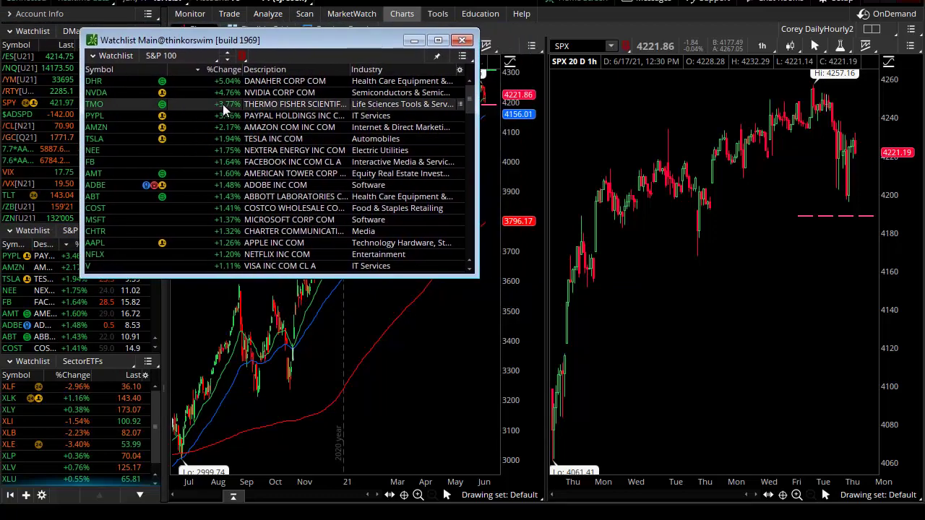
{"action": "left_click_drag", "start_coordinate": [269, 40], "coordinate": [359, 52]}
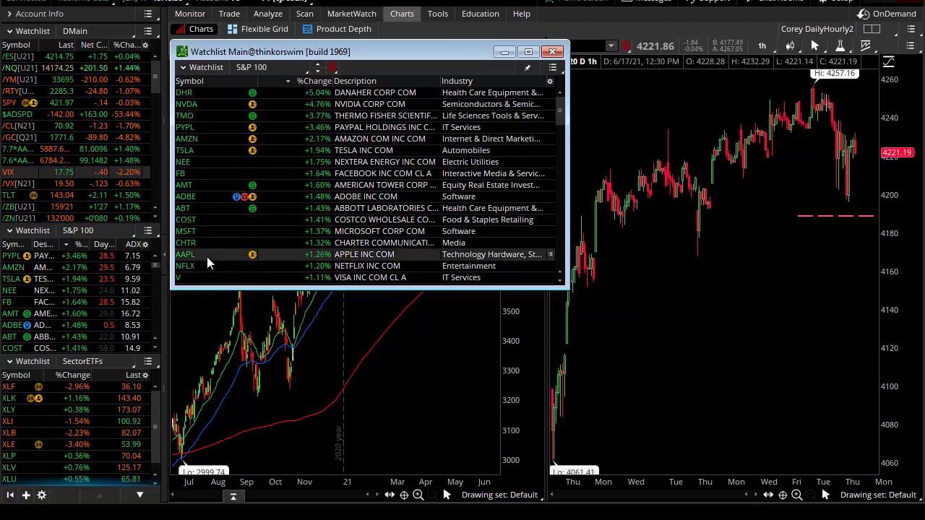
{"action": "scroll", "coordinate": [204, 267], "scroll_direction": "down", "scroll_amount": 2}
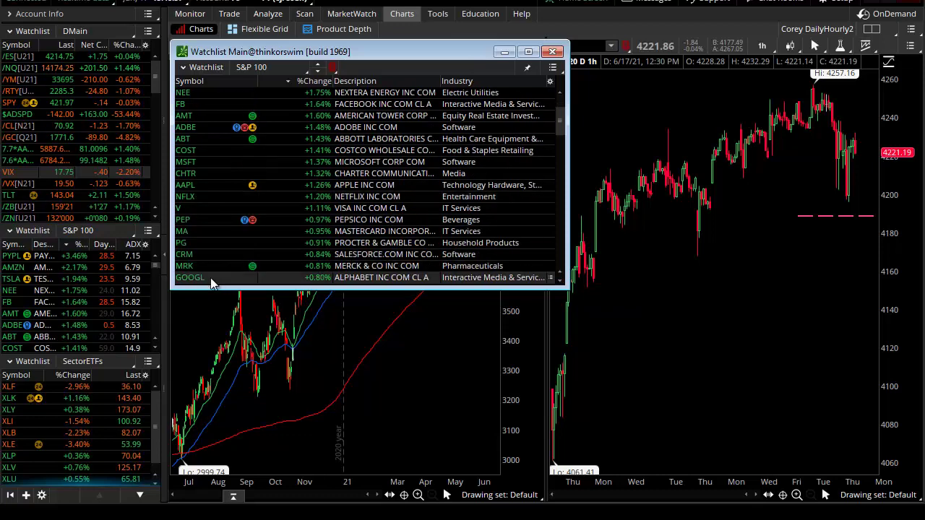
{"action": "scroll", "coordinate": [210, 278], "scroll_direction": "up", "scroll_amount": 2}
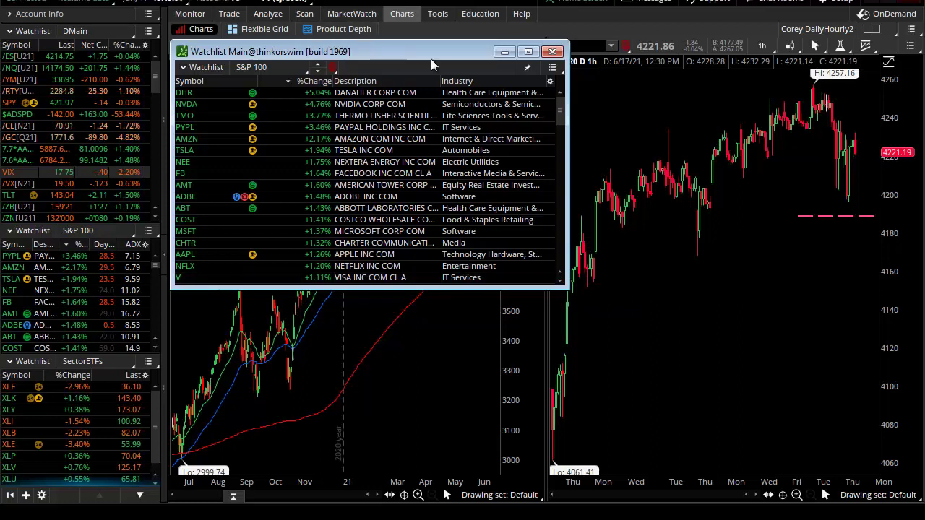
{"action": "scroll", "coordinate": [201, 239], "scroll_direction": "down", "scroll_amount": 3}
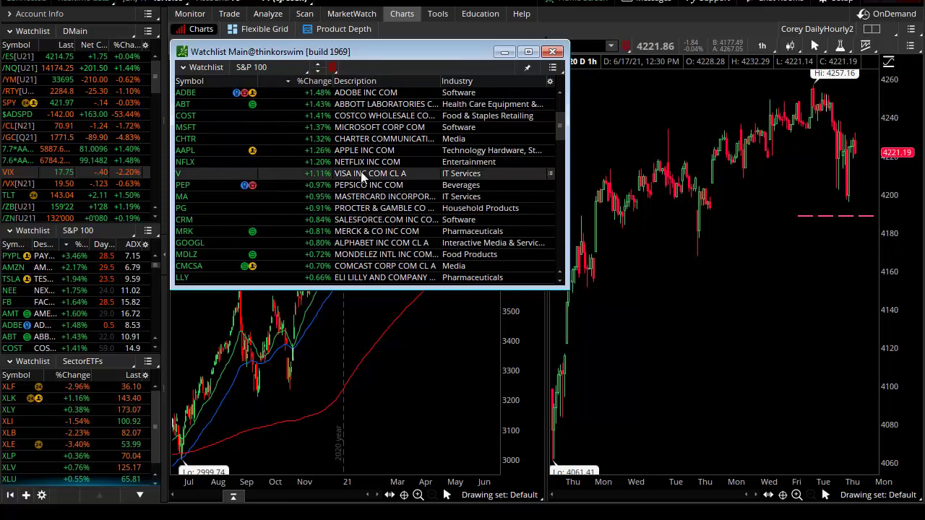
{"action": "scroll", "coordinate": [363, 177], "scroll_direction": "up", "scroll_amount": 3}
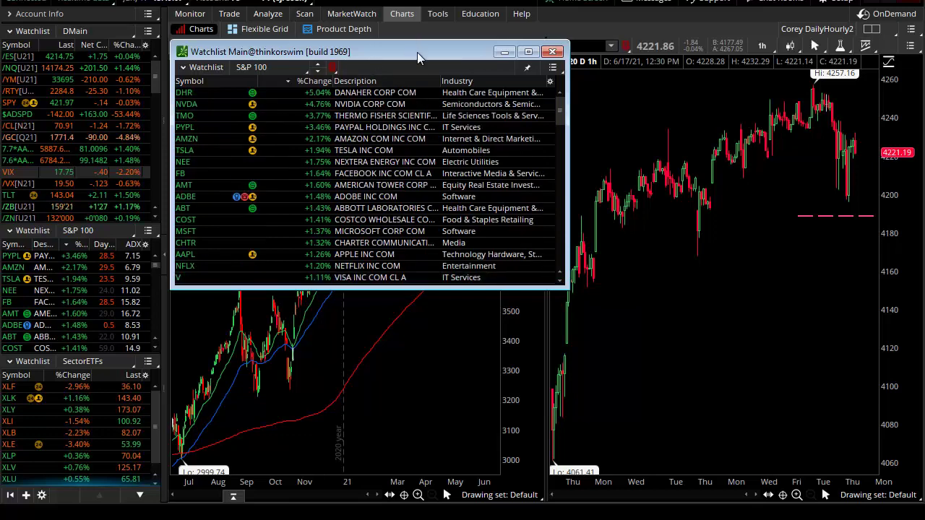
{"action": "mouse_move", "coordinate": [417, 52]}
{"action": "left_mouse_down"}
{"action": "mouse_move", "coordinate": [303, 55]}
{"action": "mouse_move", "coordinate": [428, 50]}
{"action": "left_mouse_up"}
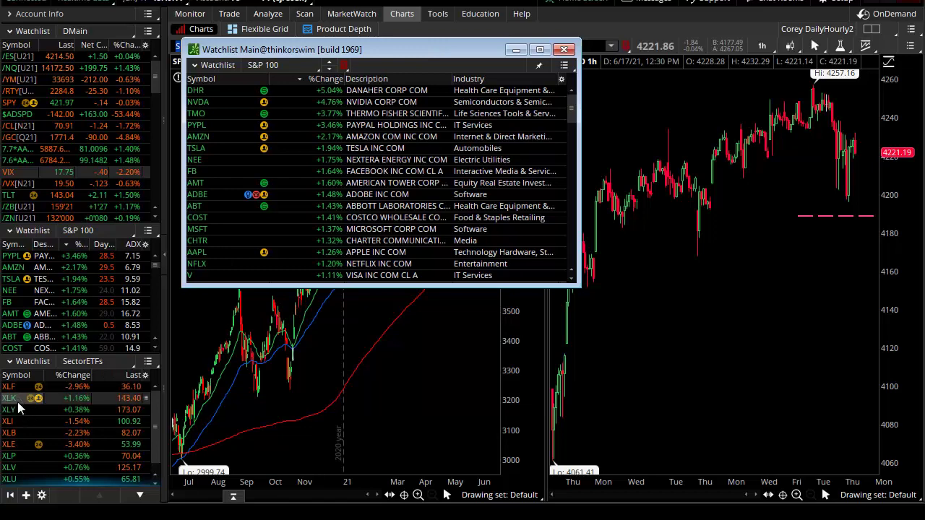
{"action": "left_click_drag", "start_coordinate": [464, 49], "coordinate": [425, 52]}
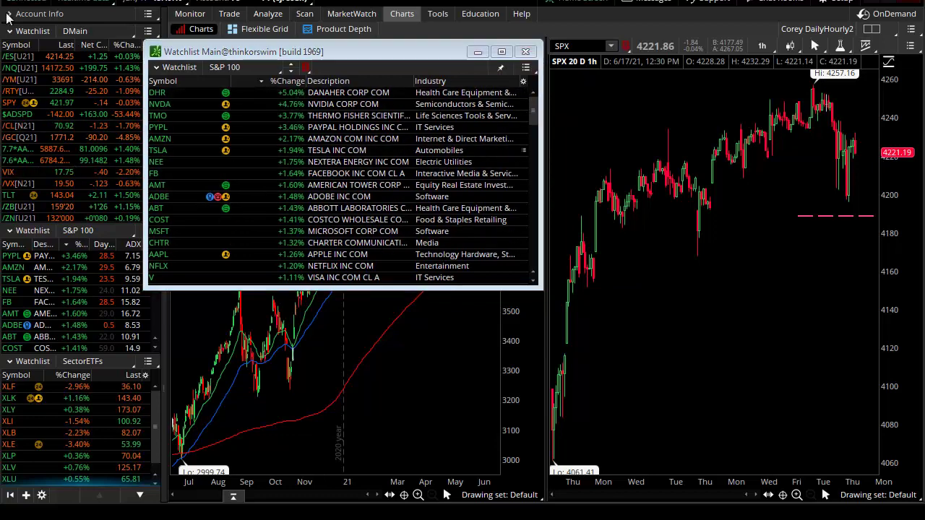
Compare the S&P 100 gainers and losers watchlist windows side by side and move both off the charts
{"action": "left_click_drag", "start_coordinate": [723, 21], "coordinate": [805, 17]}
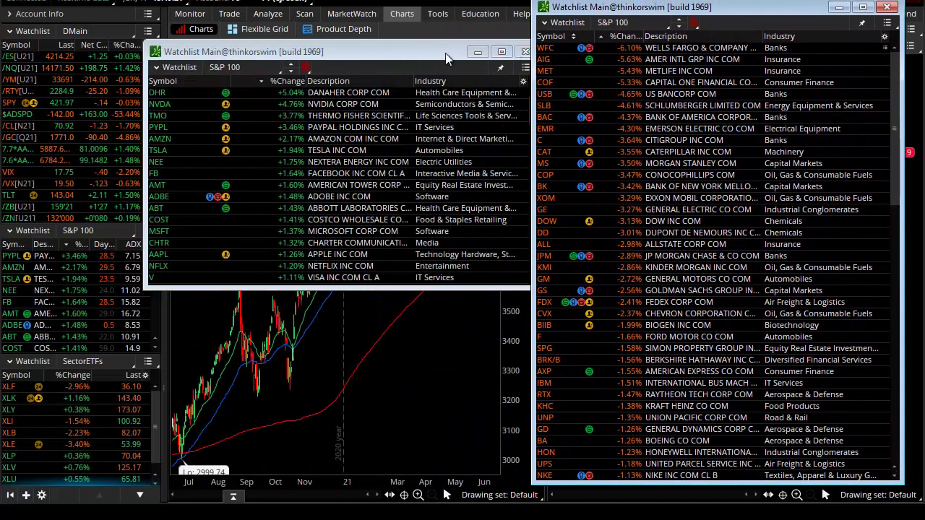
{"action": "left_click_drag", "start_coordinate": [443, 53], "coordinate": [403, 50]}
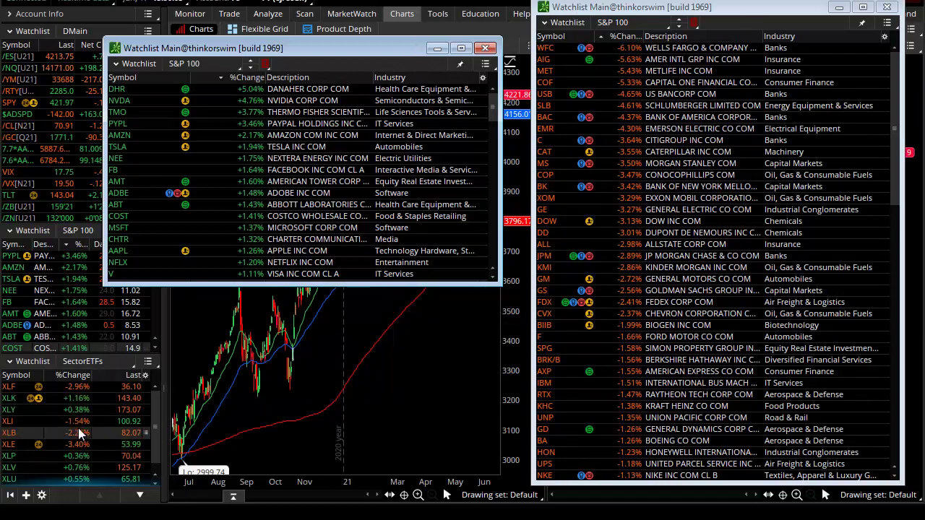
{"action": "left_click_drag", "start_coordinate": [388, 45], "coordinate": [417, 6]}
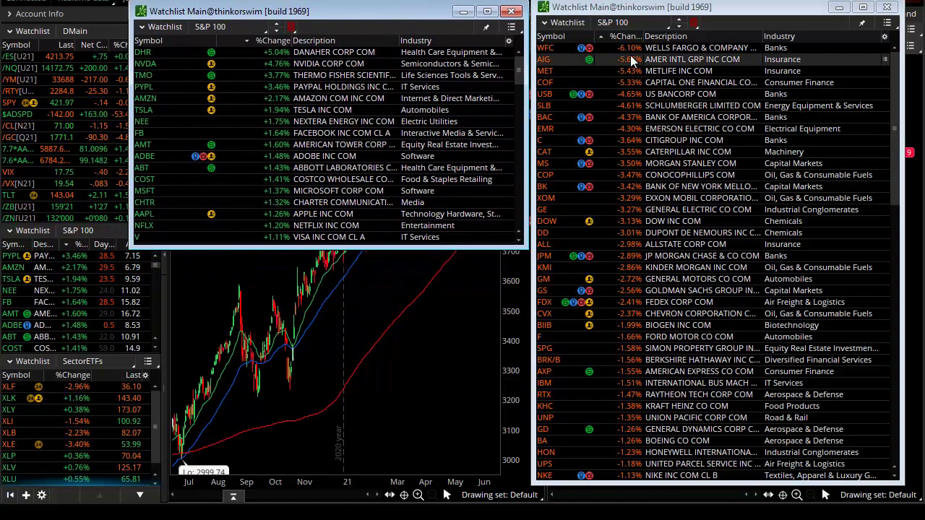
{"action": "left_click_drag", "start_coordinate": [659, 9], "coordinate": [3, 212]}
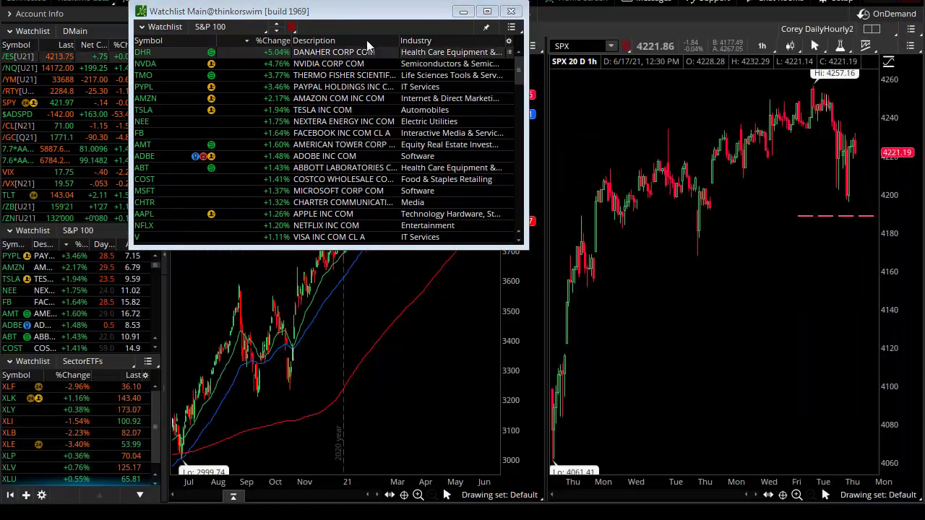
{"action": "left_click_drag", "start_coordinate": [231, 11], "coordinate": [72, 234]}
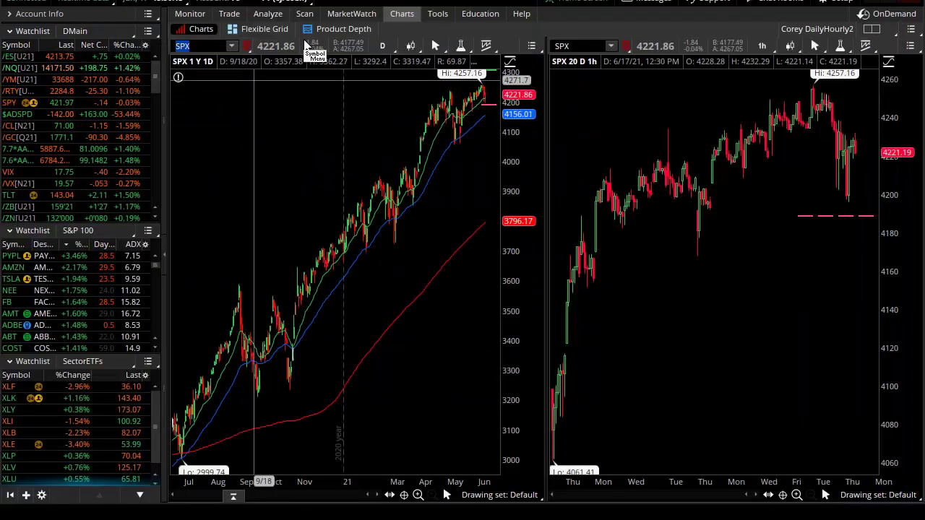
Open the market visualization and set the Index Watch watchlist to the public NASDAQ COMP list
{"action": "left_click", "coordinate": [348, 14]}
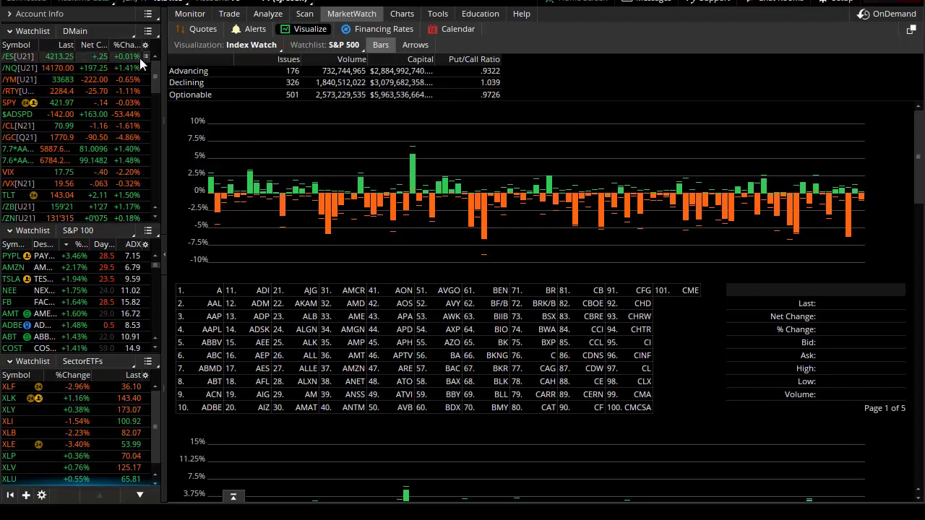
{"action": "left_click", "coordinate": [341, 45]}
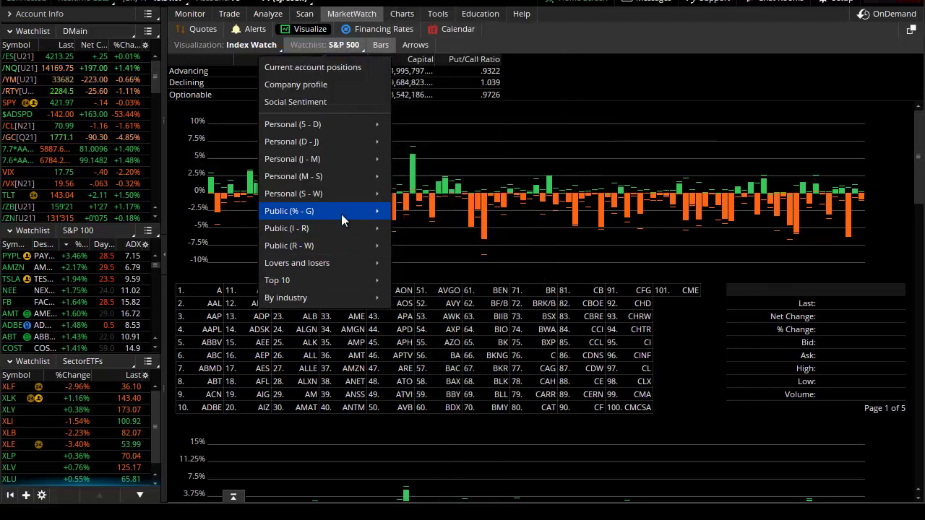
{"action": "mouse_move", "coordinate": [341, 220]}
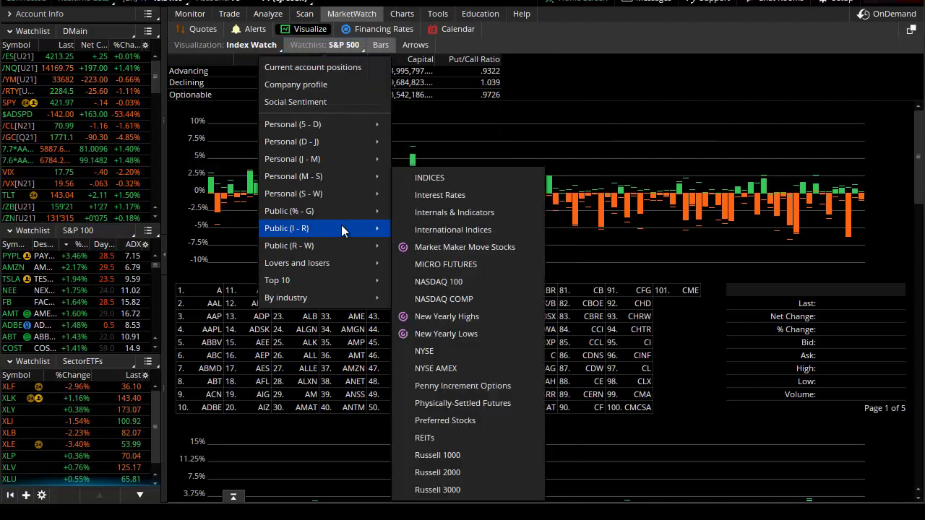
{"action": "left_click", "coordinate": [456, 299]}
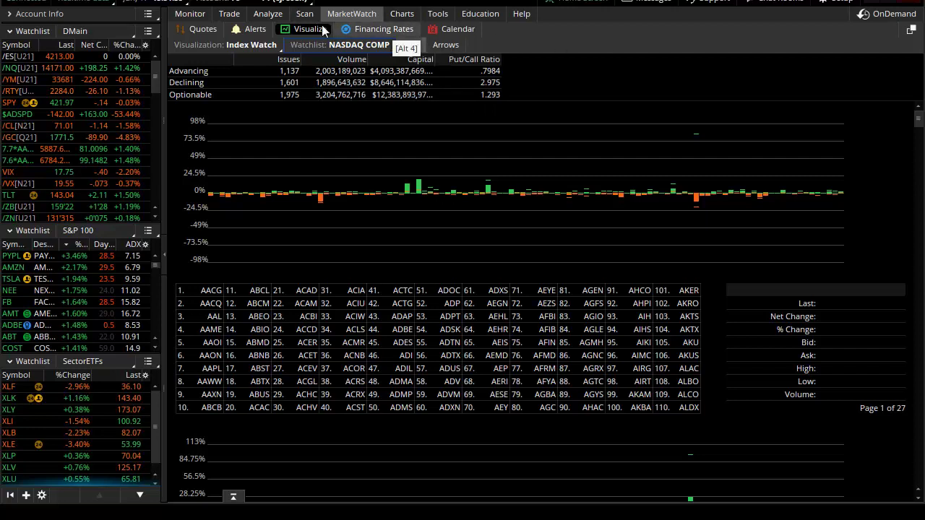
Switch the visualization to Heat Map and examine the Apple and PayPal tiles in the NASDAQ 100 map
{"action": "left_click", "coordinate": [231, 46]}
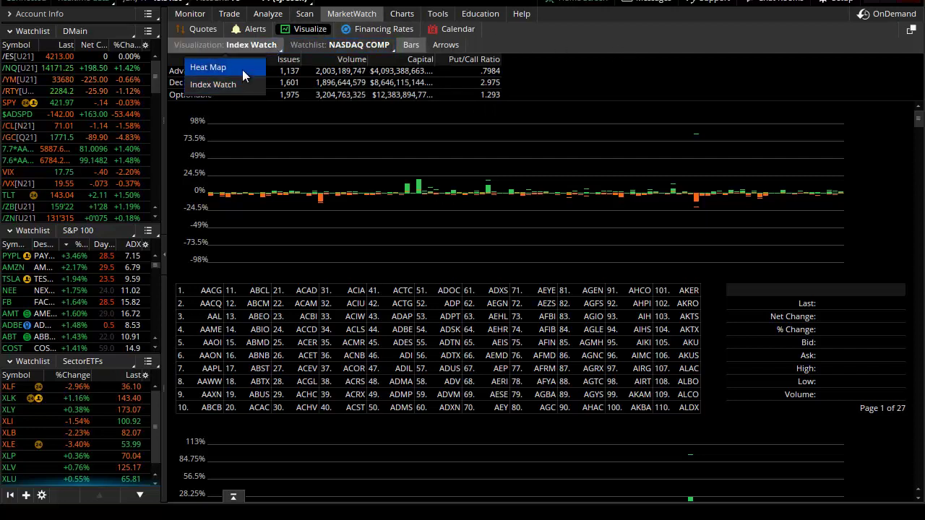
{"action": "left_click", "coordinate": [242, 69]}
{"action": "mouse_move", "coordinate": [696, 230]}
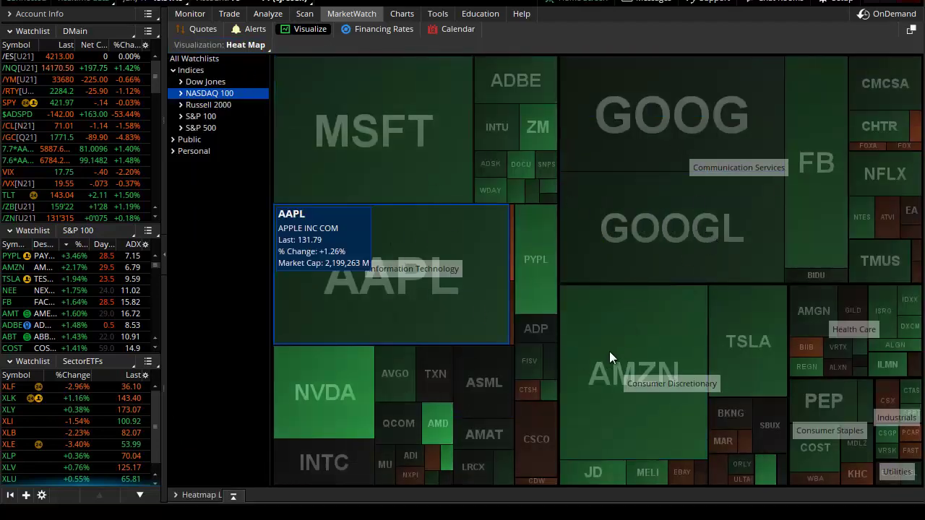
{"action": "mouse_move", "coordinate": [689, 402]}
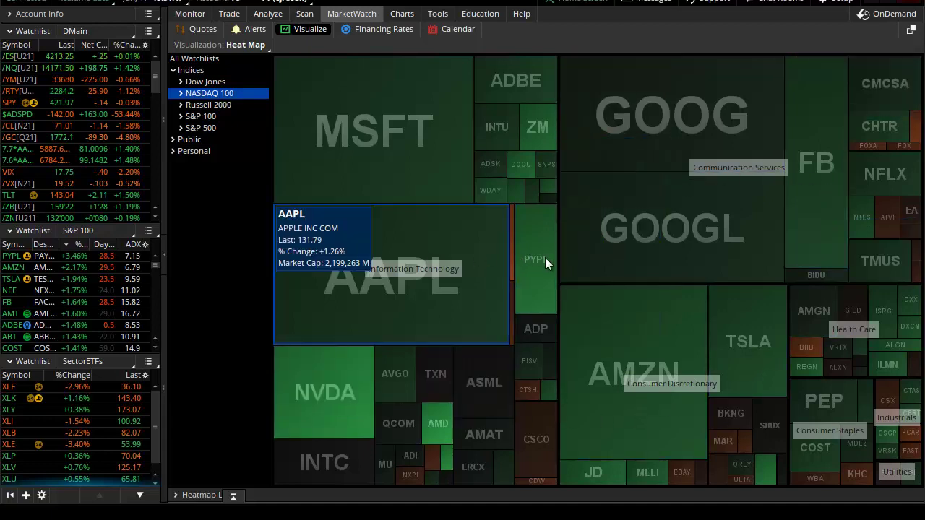
{"action": "mouse_move", "coordinate": [545, 257]}
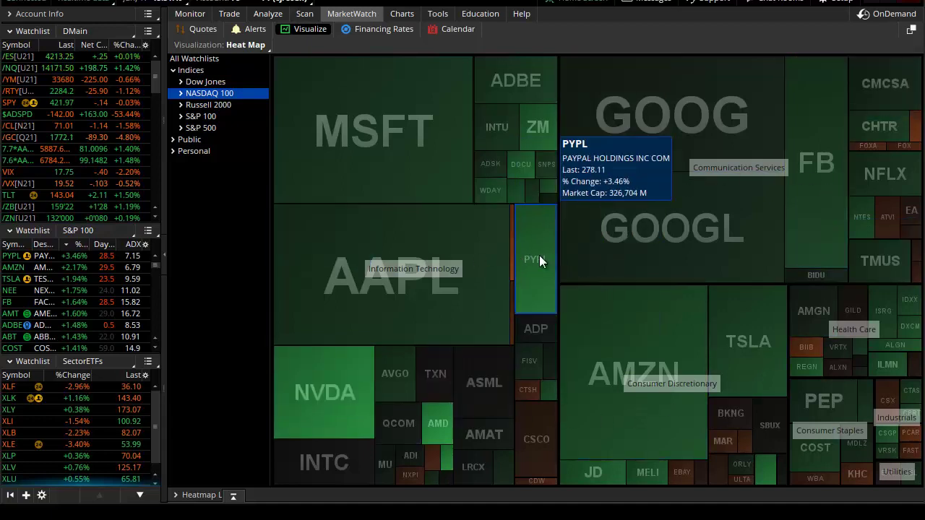
{"action": "mouse_move", "coordinate": [469, 270]}
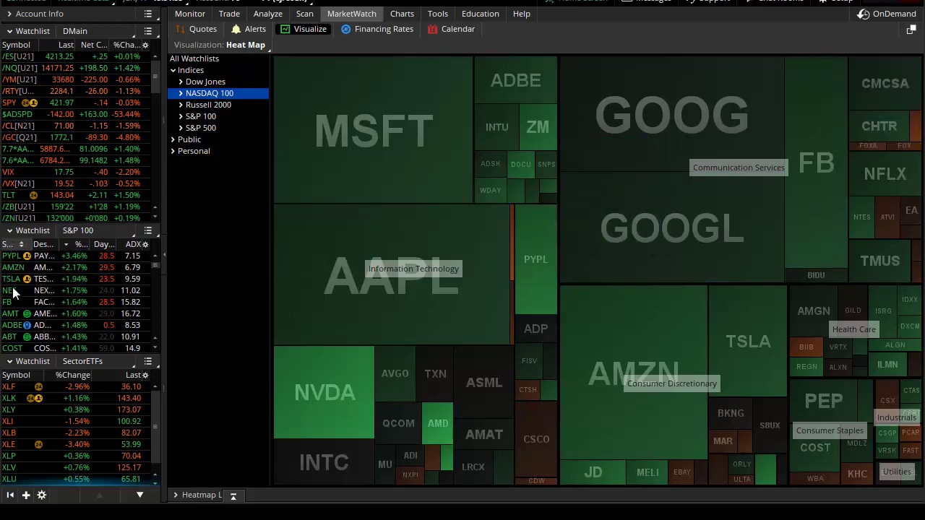
Show the S&P 500 heat map, compare it with the S&P 100 gainers and losers windows, and display the Russell 2000 heat map
{"action": "left_click", "coordinate": [209, 128]}
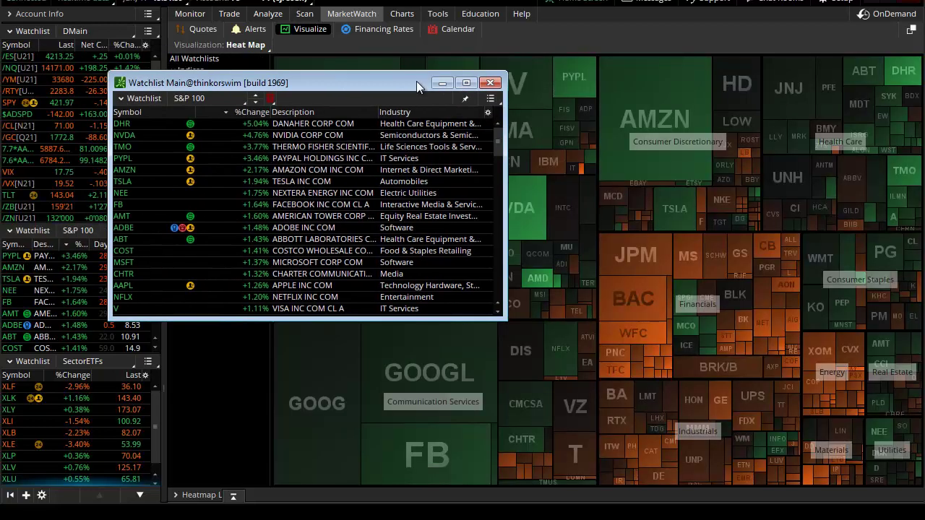
{"action": "left_click_drag", "start_coordinate": [416, 81], "coordinate": [448, 46]}
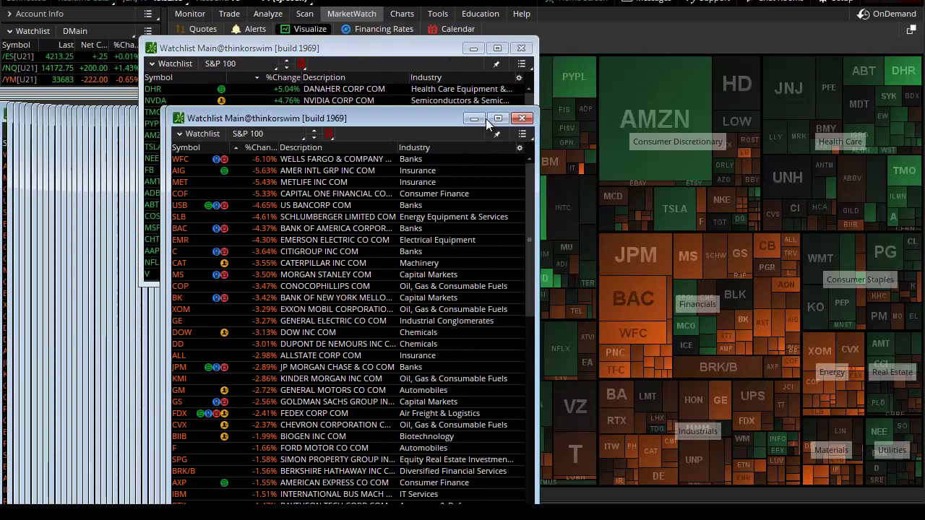
{"action": "left_click_drag", "start_coordinate": [486, 118], "coordinate": [724, 61]}
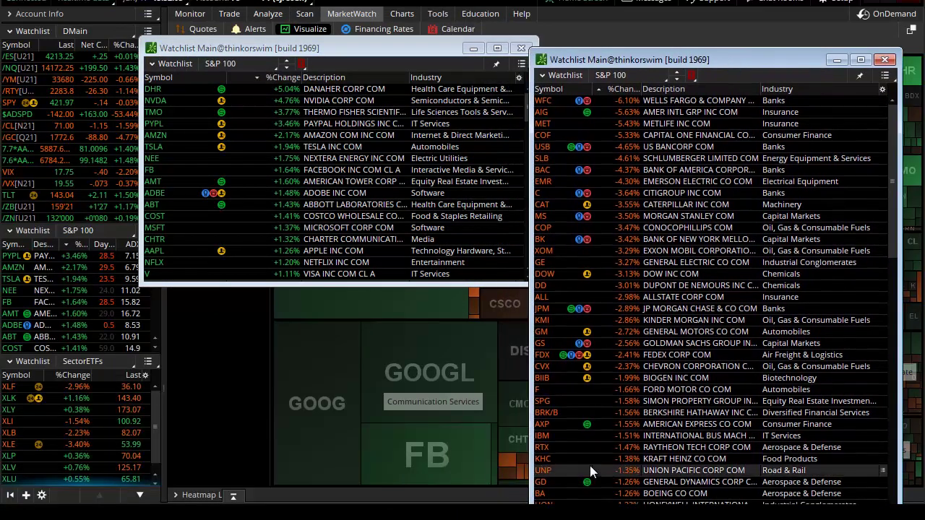
{"action": "left_click_drag", "start_coordinate": [446, 52], "coordinate": [400, 66]}
{"action": "left_click", "coordinate": [496, 62]}
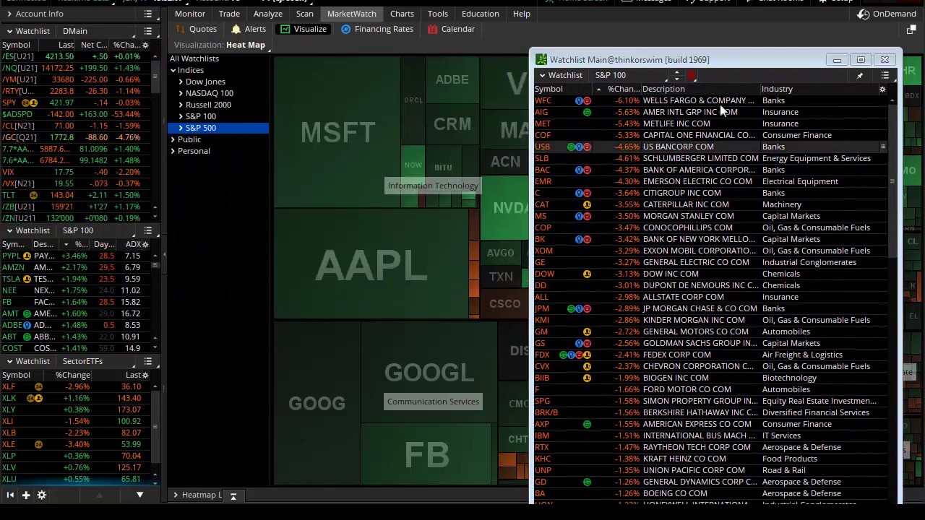
{"action": "left_click_drag", "start_coordinate": [722, 59], "coordinate": [722, 70]}
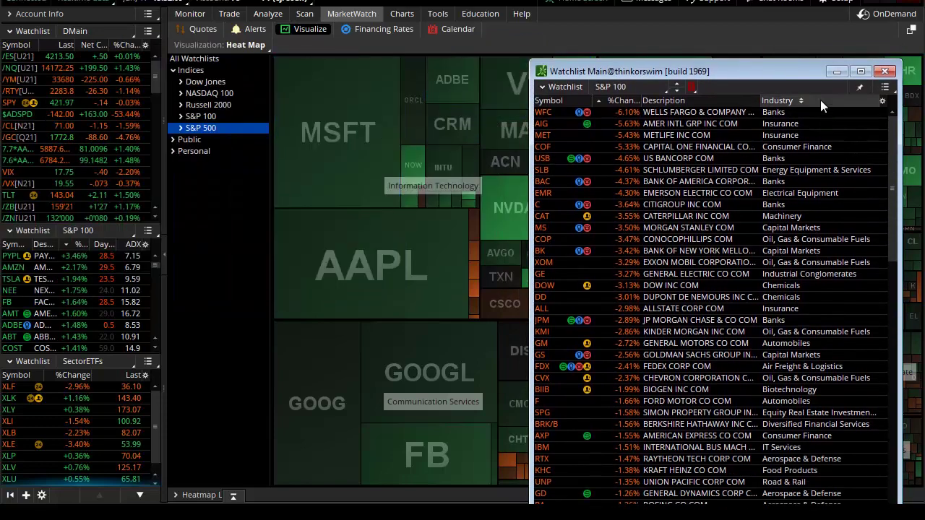
{"action": "left_click", "coordinate": [405, 119]}
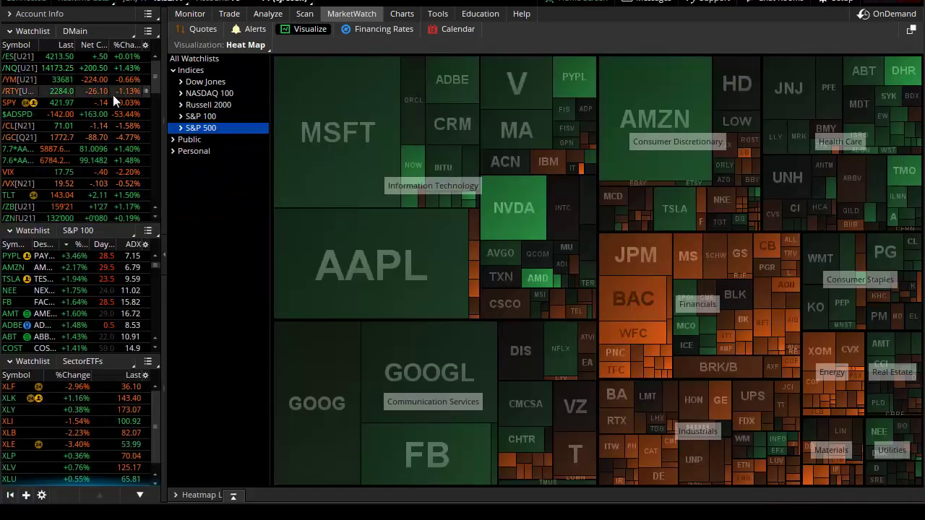
{"action": "left_click", "coordinate": [216, 107]}
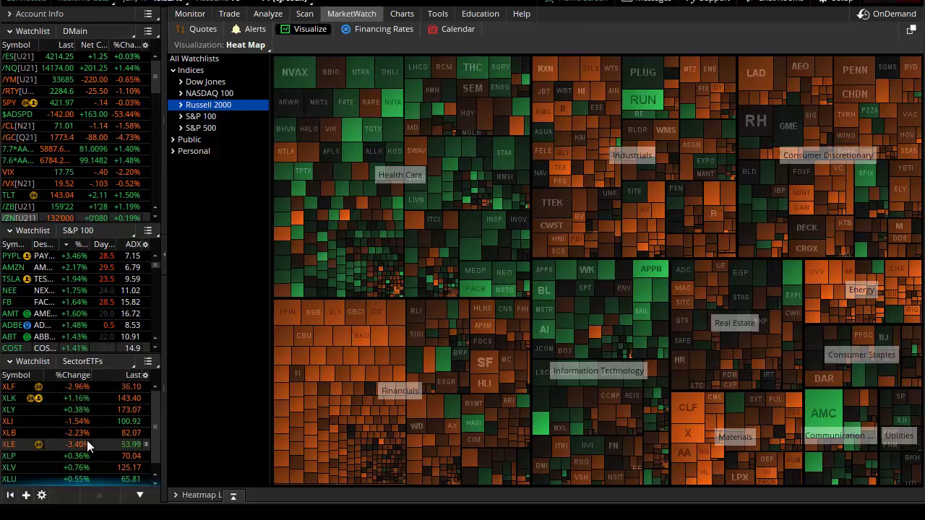
Return to the charts to view recent SPX daily bars, and load /NQ with its daily chart narrowed to recent months
{"action": "left_click", "coordinate": [413, 14]}
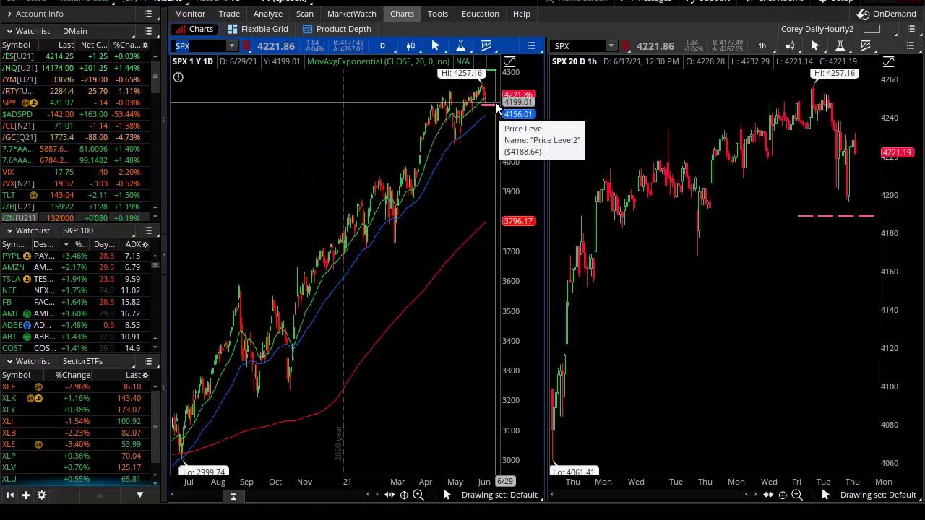
{"action": "scroll", "coordinate": [530, 153], "scroll_direction": "up", "scroll_amount": 2}
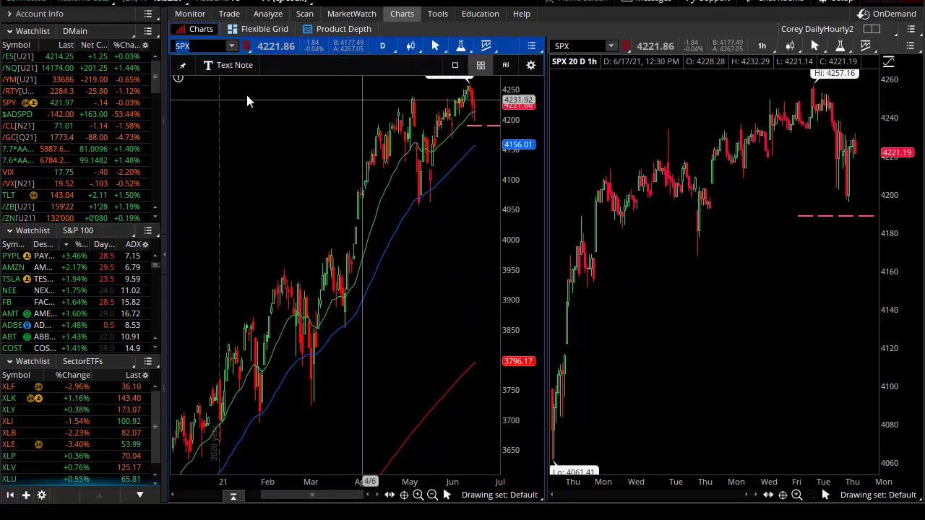
{"action": "left_click", "coordinate": [19, 67]}
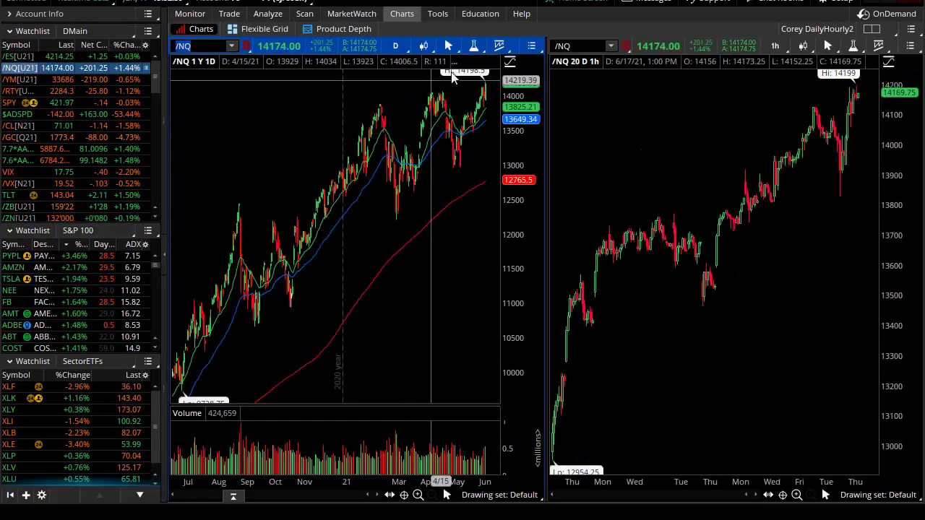
{"action": "left_click_drag", "start_coordinate": [306, 98], "coordinate": [553, 114]}
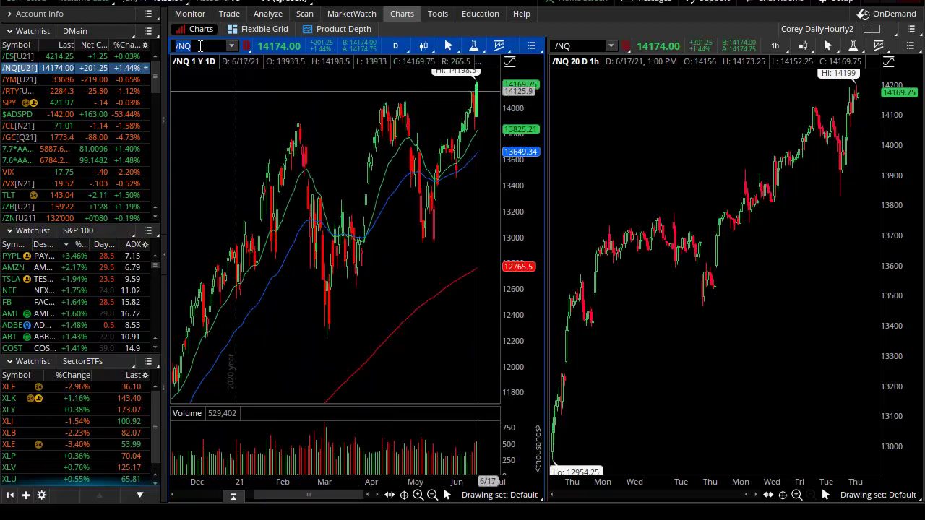
{"action": "key", "text": "Return"}
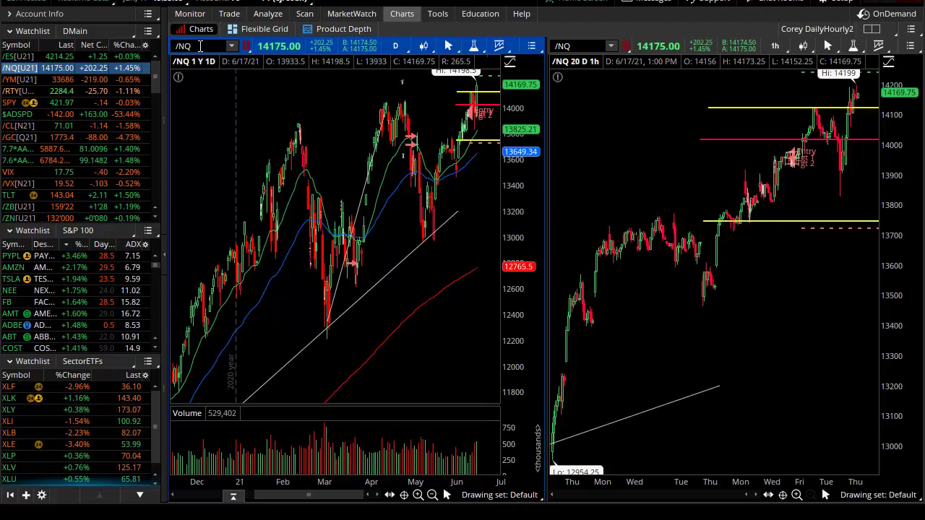
Load QQQ in the linked daily and hourly charts to review its recent price action
{"action": "left_click", "coordinate": [200, 45]}
{"action": "type", "text": "QQQQQQ"}
{"action": "key", "text": "BackSpace"}
{"action": "key", "text": "BackSpace"}
{"action": "key", "text": "BackSpace"}
{"action": "key", "text": "BackSpace"}
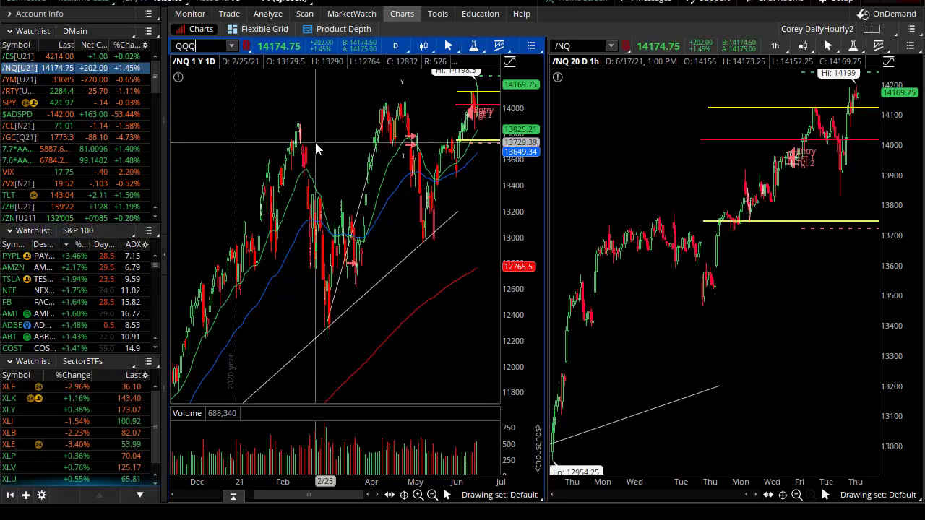
{"action": "type", "text": "Q"}
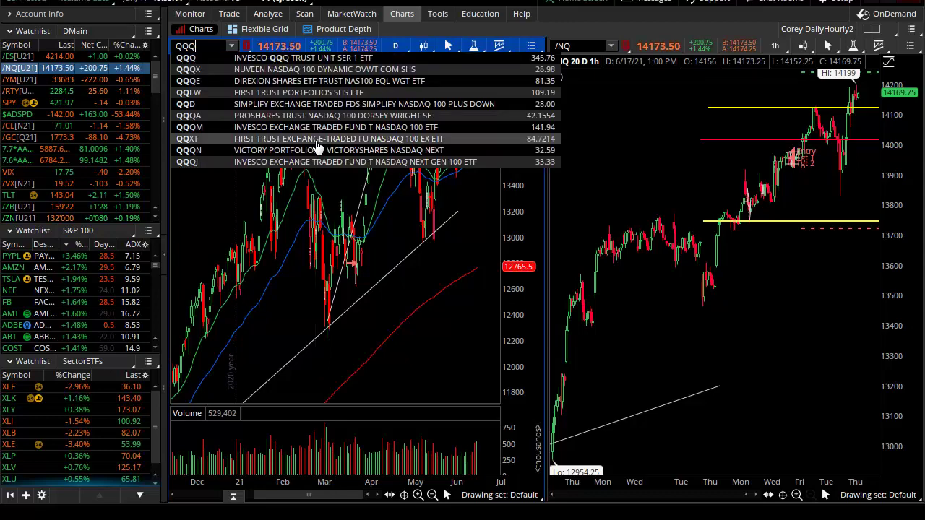
{"action": "key", "text": "Return"}
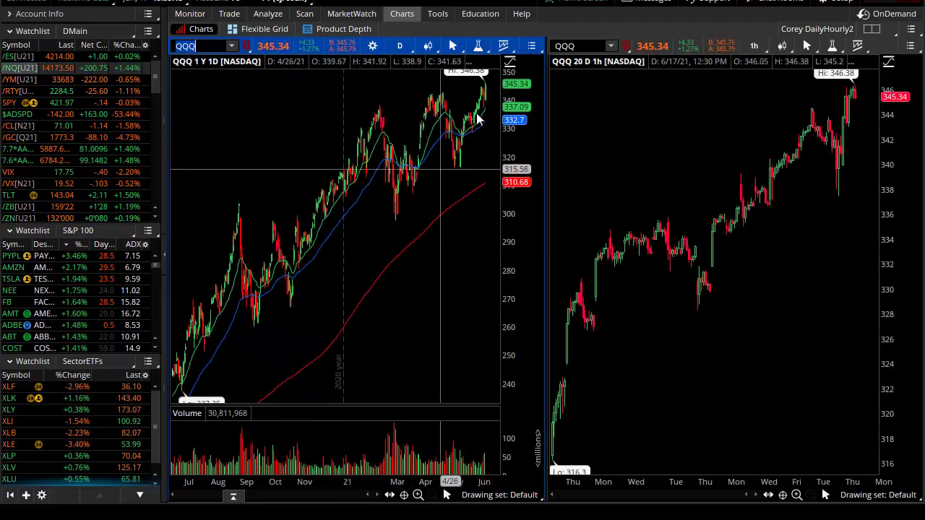
Load /RTY from the main watchlist and narrow its daily chart to the 2021 bars to examine recent highs
{"action": "left_click", "coordinate": [14, 399]}
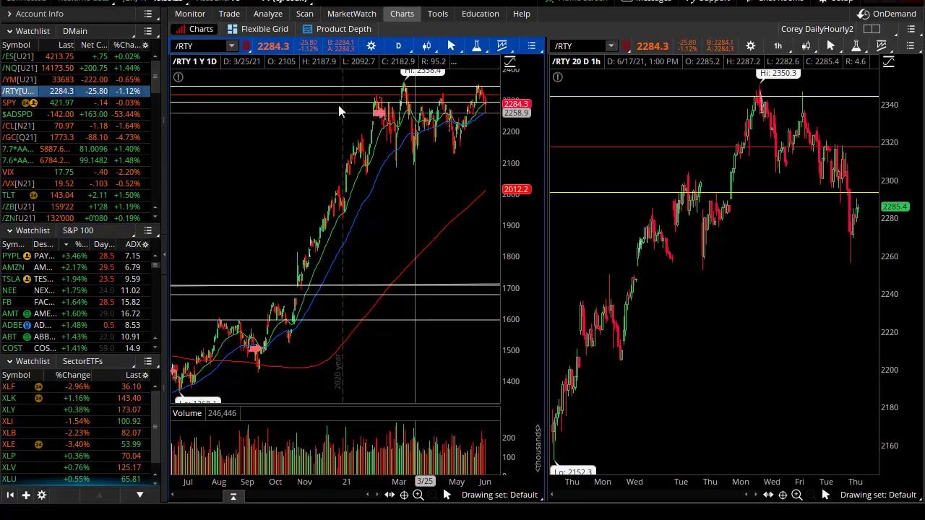
{"action": "scroll", "coordinate": [337, 109], "scroll_direction": "up", "scroll_amount": 3}
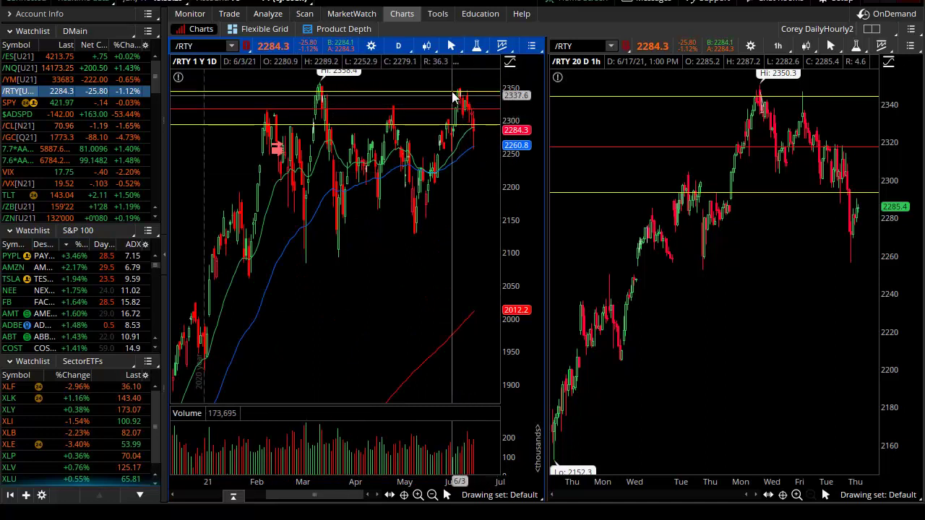
{"action": "left_click_drag", "start_coordinate": [475, 101], "coordinate": [471, 93]}
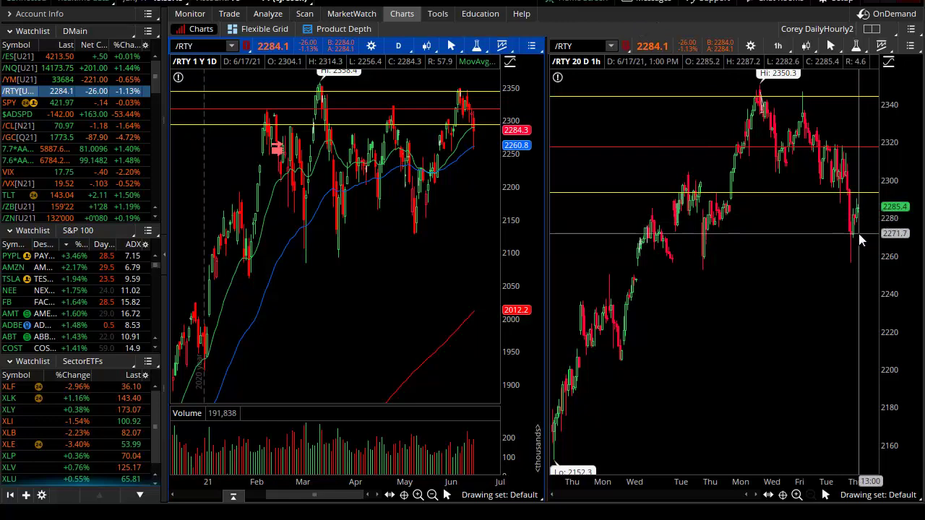
Review the XLF and XLE sector ETF charts in turn, narrowing each daily chart to recent months
{"action": "left_click", "coordinate": [8, 388]}
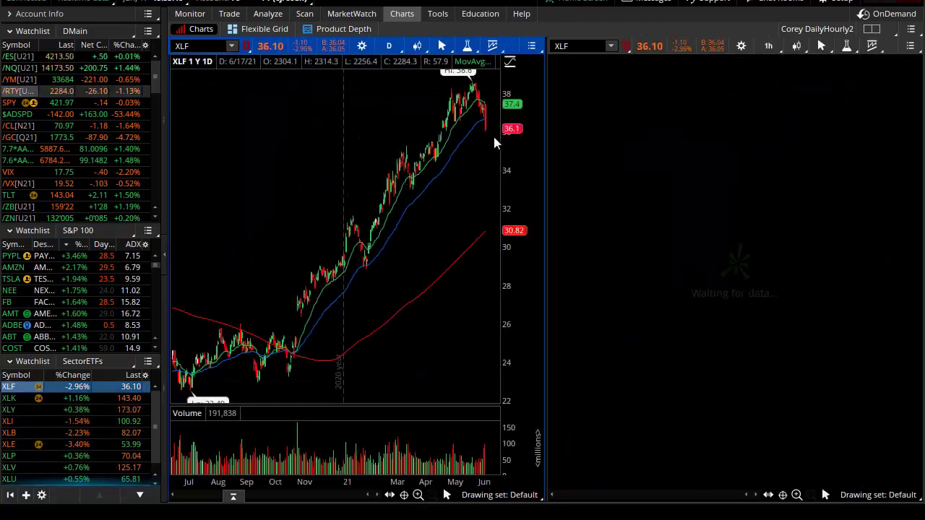
{"action": "scroll", "coordinate": [274, 424], "scroll_direction": "up", "scroll_amount": 5}
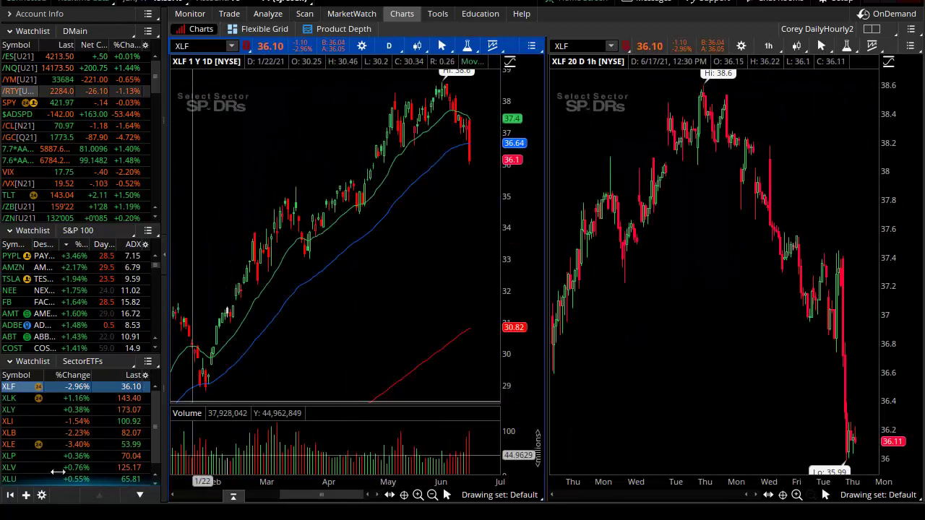
{"action": "left_click", "coordinate": [21, 445]}
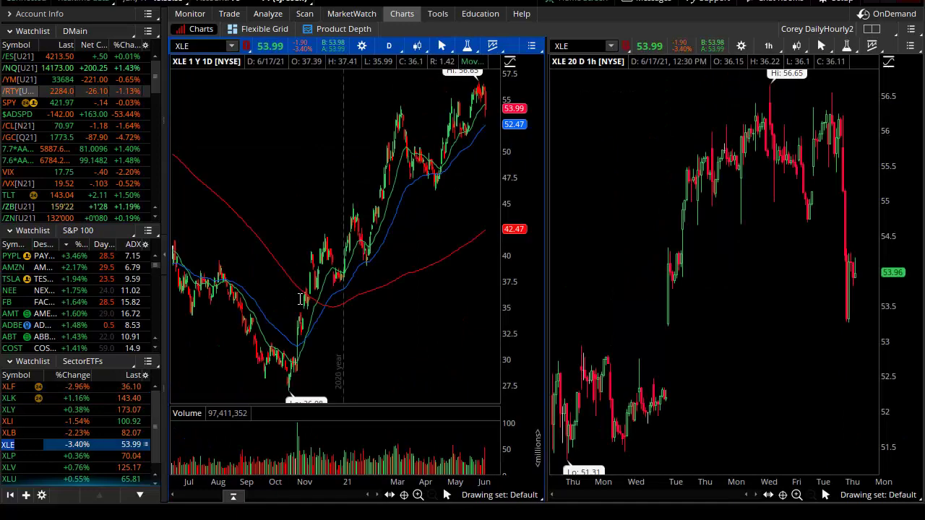
{"action": "left_click_drag", "start_coordinate": [535, 141], "coordinate": [534, 141]}
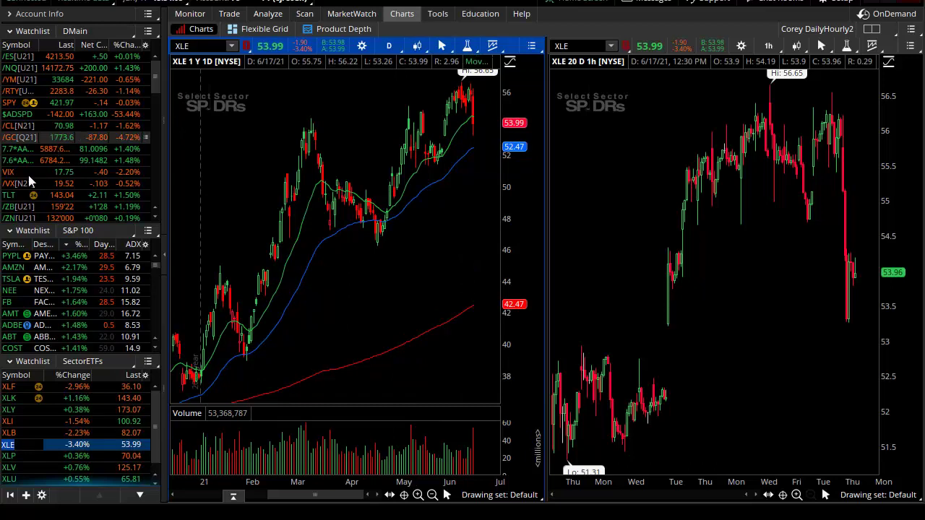
Load the /CL crude oil futures charts and narrow the daily chart to recent months
{"action": "left_click", "coordinate": [12, 127]}
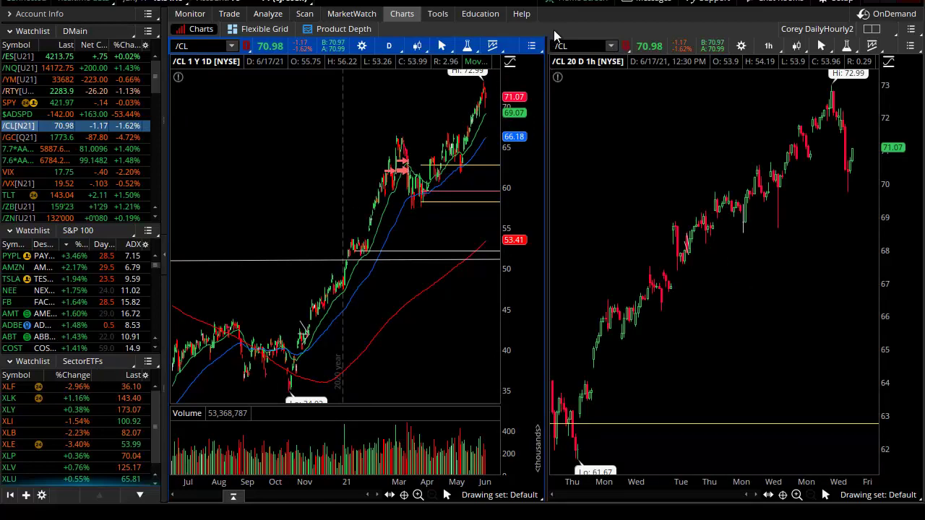
{"action": "mouse_move", "coordinate": [520, 75]}
{"action": "scroll", "coordinate": [519, 79], "scroll_direction": "up", "scroll_amount": 3}
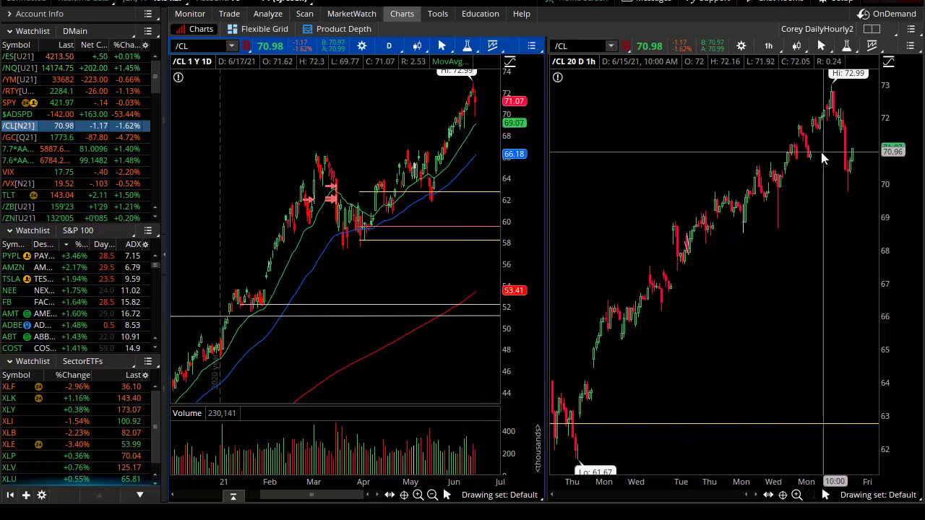
Load the /GC gold futures charts and examine the November 2020 daily bars against the full one-year range
{"action": "left_click", "coordinate": [19, 139]}
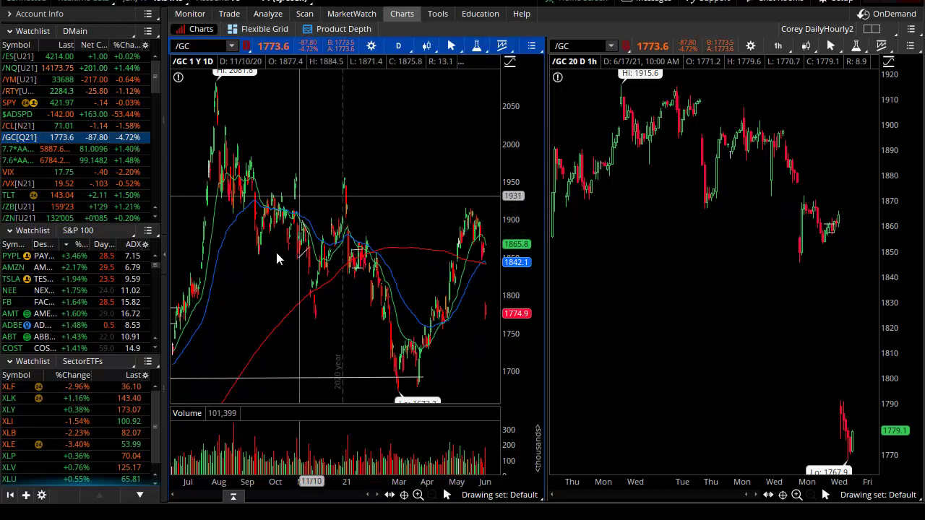
{"action": "scroll", "coordinate": [329, 243], "scroll_direction": "up", "scroll_amount": 5}
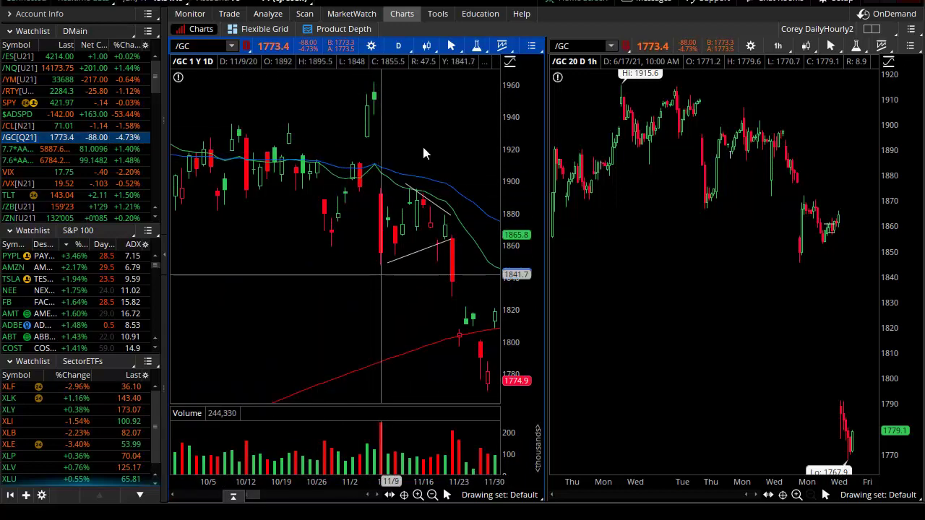
{"action": "scroll", "coordinate": [466, 180], "scroll_direction": "down", "scroll_amount": 5}
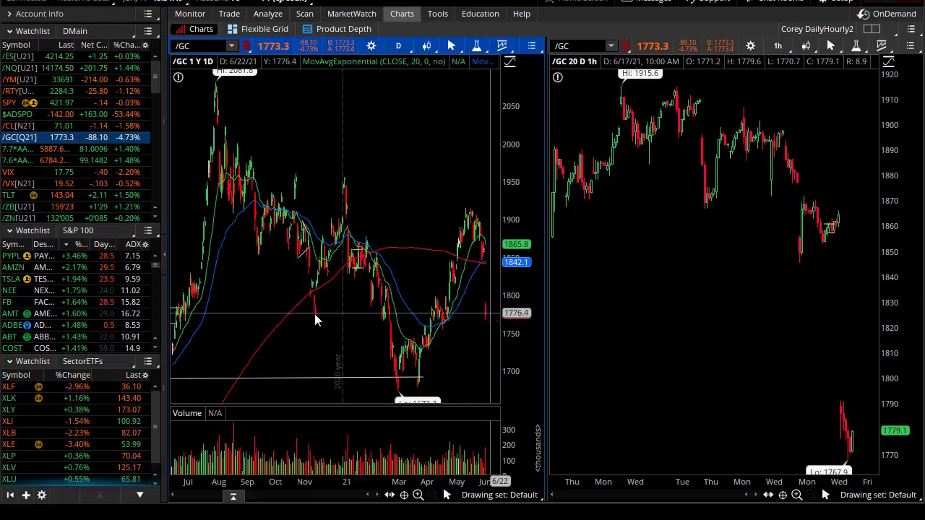
{"action": "left_click_drag", "start_coordinate": [332, 250], "coordinate": [373, 209]}
{"action": "scroll", "coordinate": [389, 187], "scroll_direction": "down", "scroll_amount": 5}
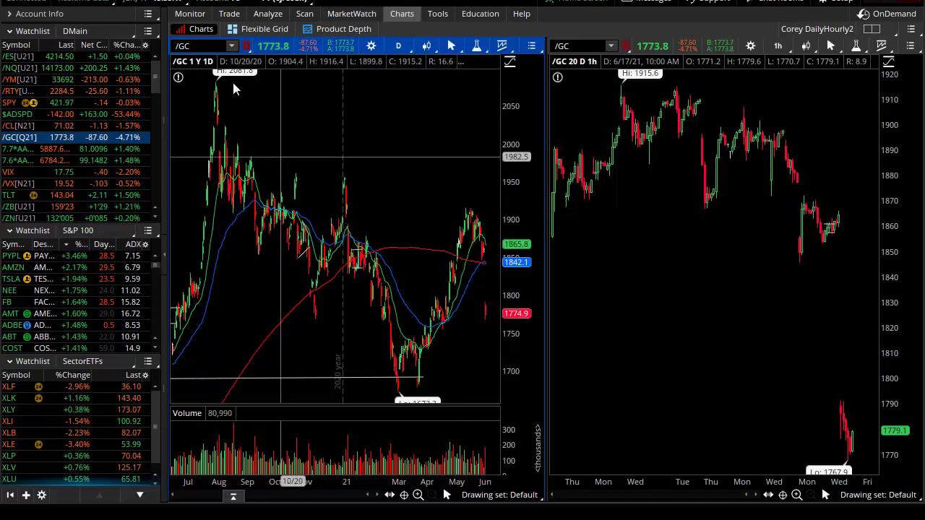
Load GLD in the linked charts to examine the gold ETF's daily and hourly price action
{"action": "left_click", "coordinate": [192, 45]}
{"action": "type", "text": "GLD"}
{"action": "key", "text": "Return"}
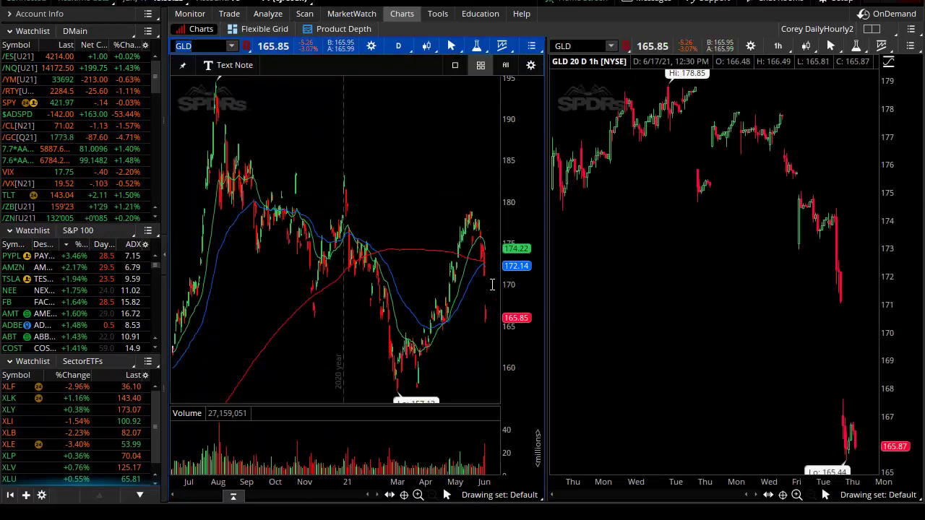
Review the TLT charts from the main watchlist, and load TNX in the linked charts for comparison
{"action": "left_click", "coordinate": [7, 196]}
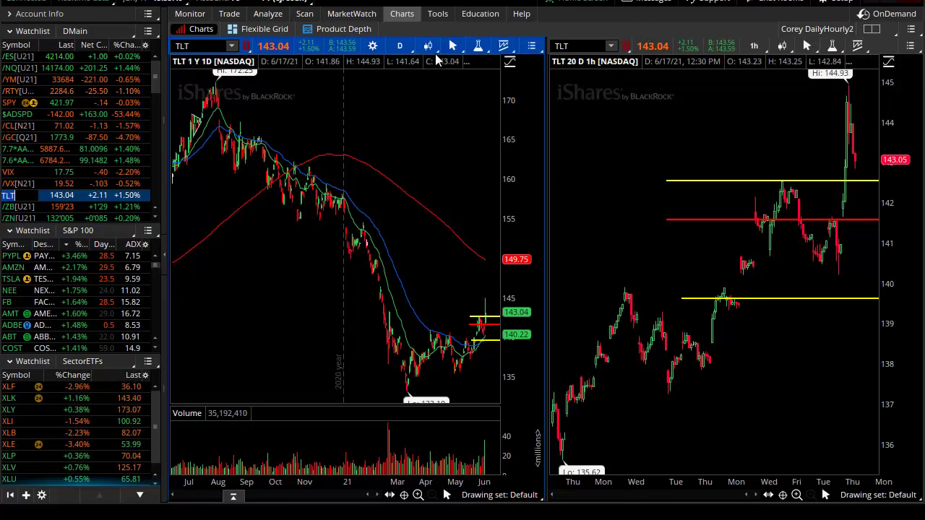
{"action": "left_click", "coordinate": [204, 44]}
{"action": "type", "text": "T"}
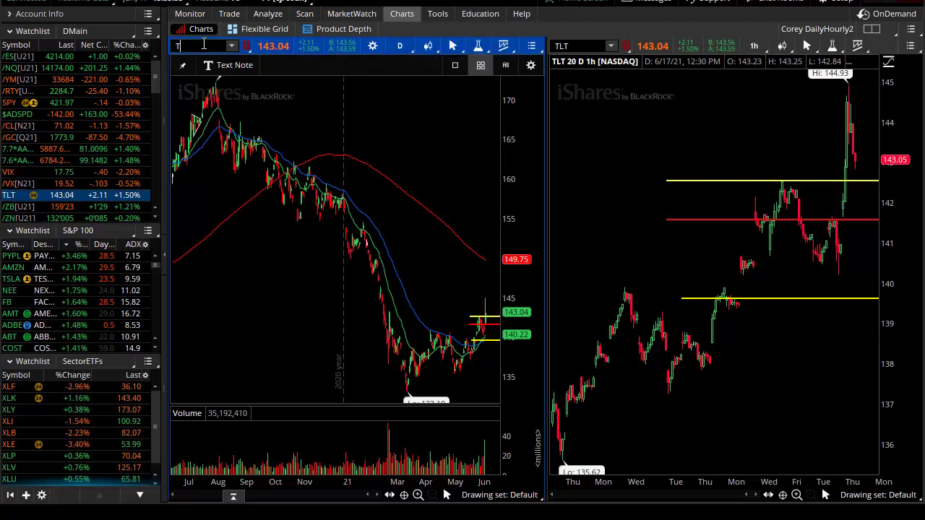
{"action": "type", "text": "NX"}
{"action": "key", "text": "Return"}
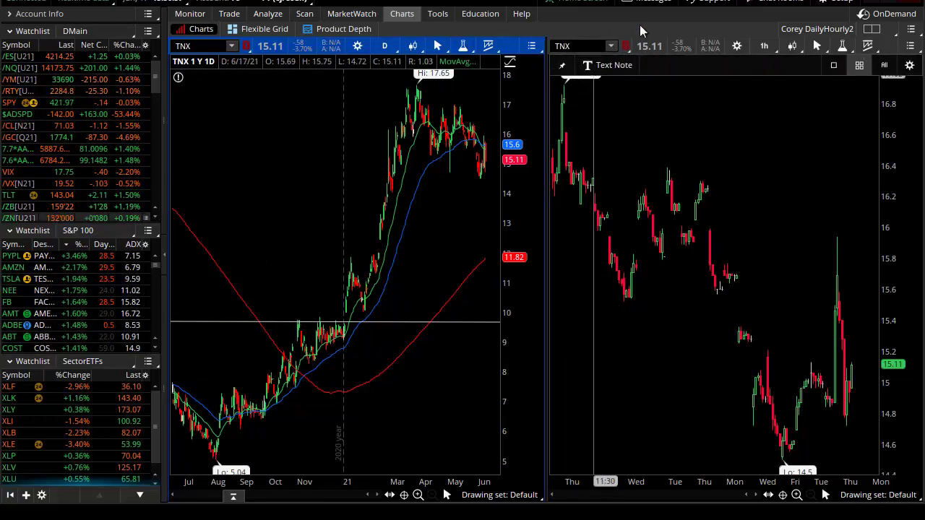
Return to the market heat maps and compare the NASDAQ 100, S&P 500 and Russell 2000 maps
{"action": "left_click", "coordinate": [351, 13]}
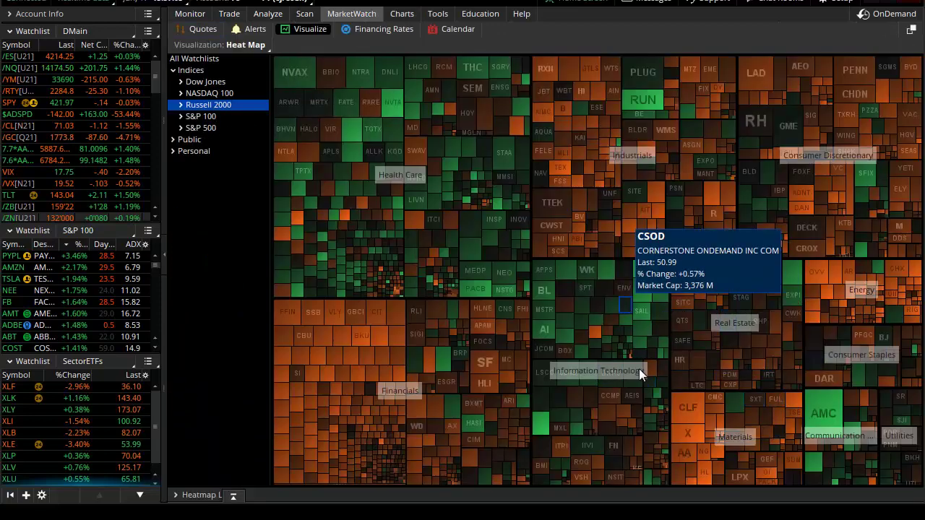
{"action": "left_click", "coordinate": [216, 92]}
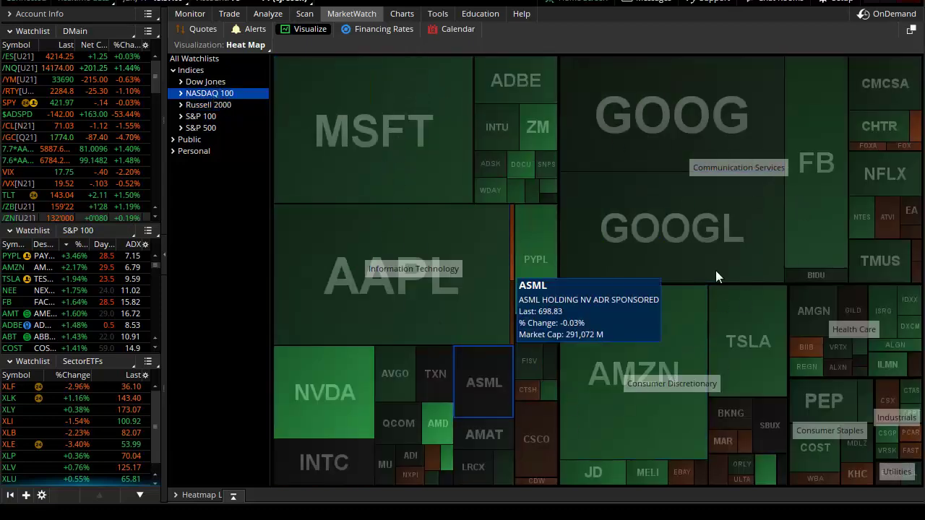
{"action": "left_click", "coordinate": [200, 127]}
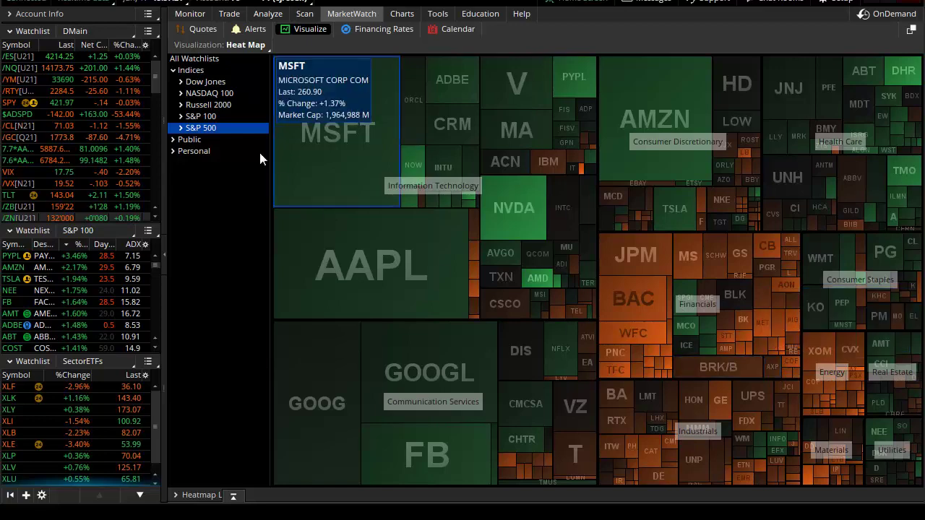
{"action": "left_click", "coordinate": [230, 103]}
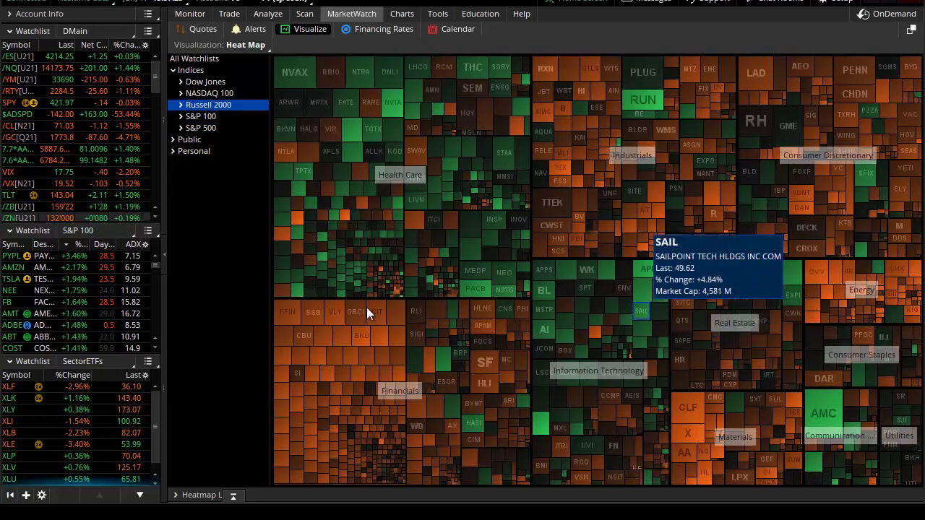
Return to the charts and load /ES from the main watchlist
{"action": "left_click", "coordinate": [405, 18]}
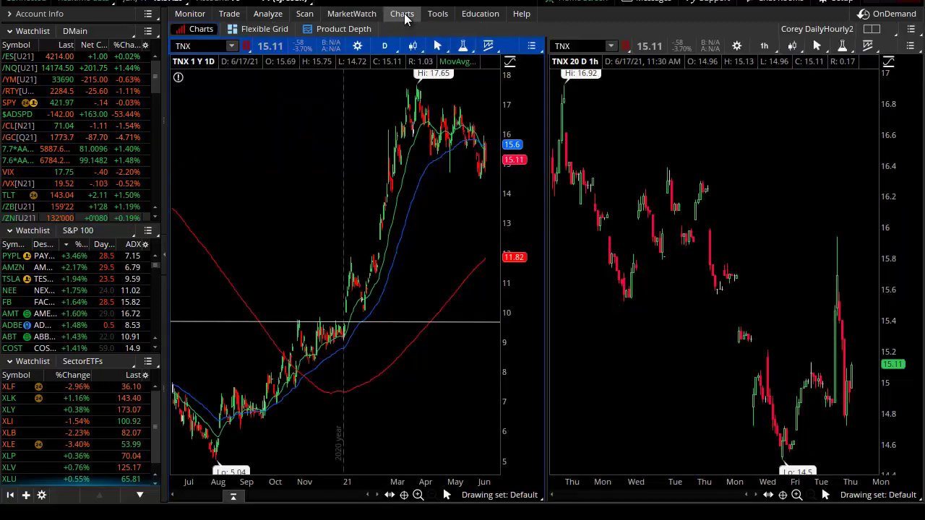
{"action": "left_click", "coordinate": [21, 56]}
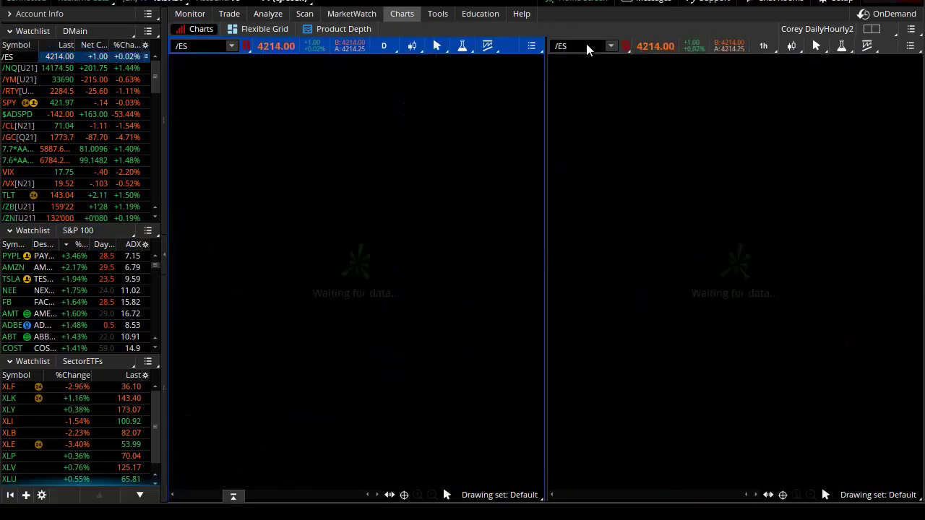